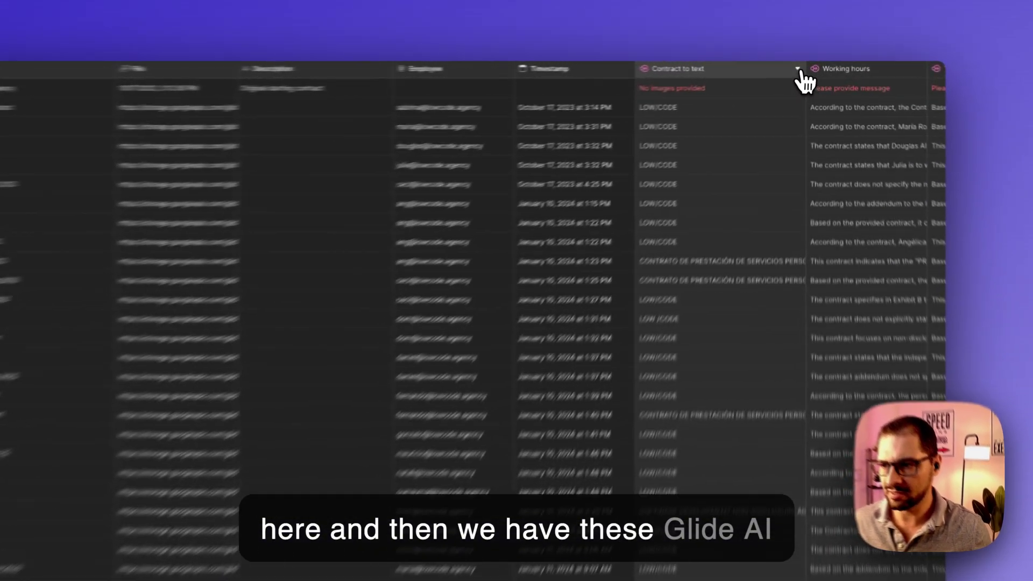
- Inspect the Contract to text column's settings, then close them without changes
left_click(802, 66)
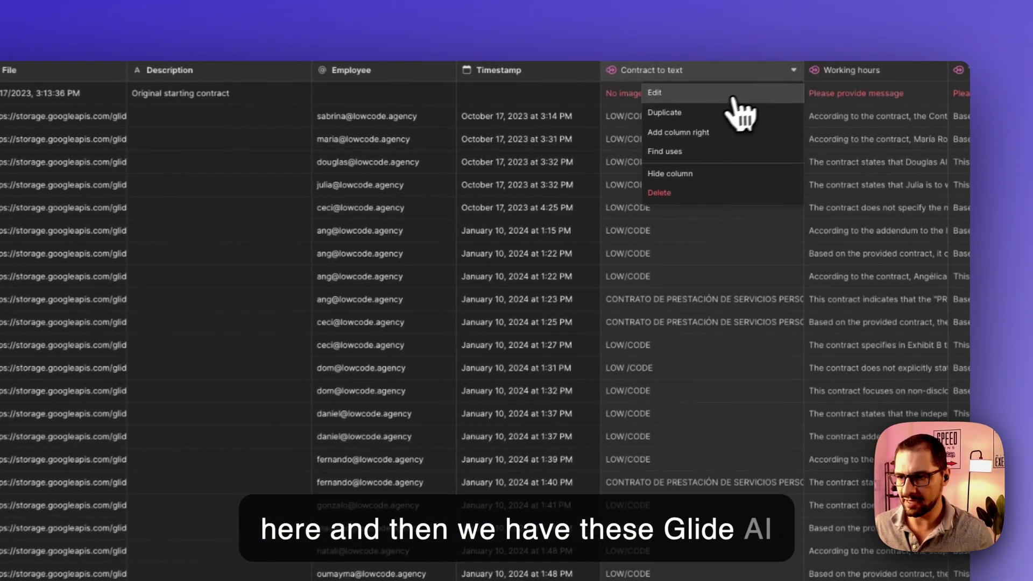
left_click(779, 86)
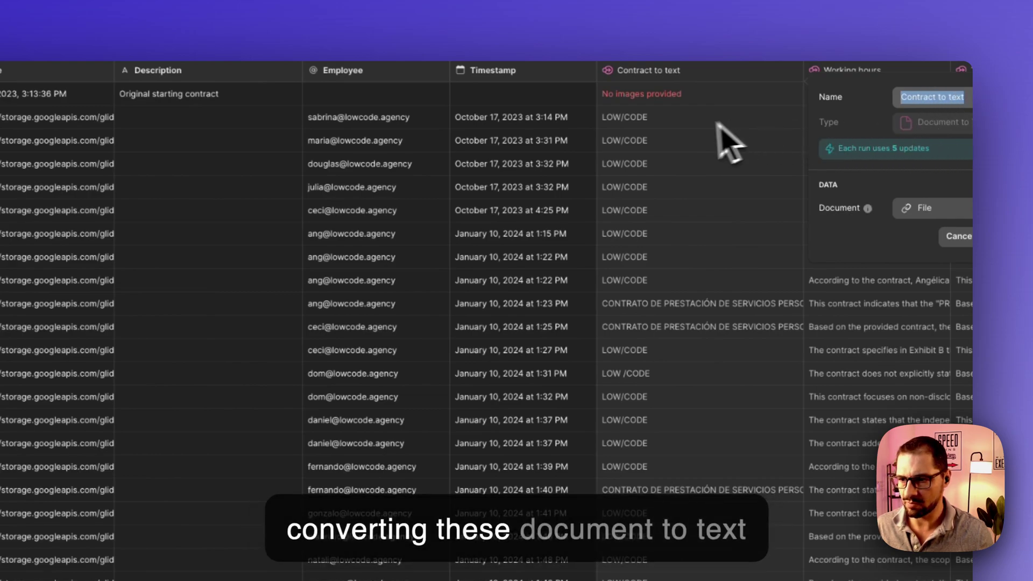
left_click(941, 237)
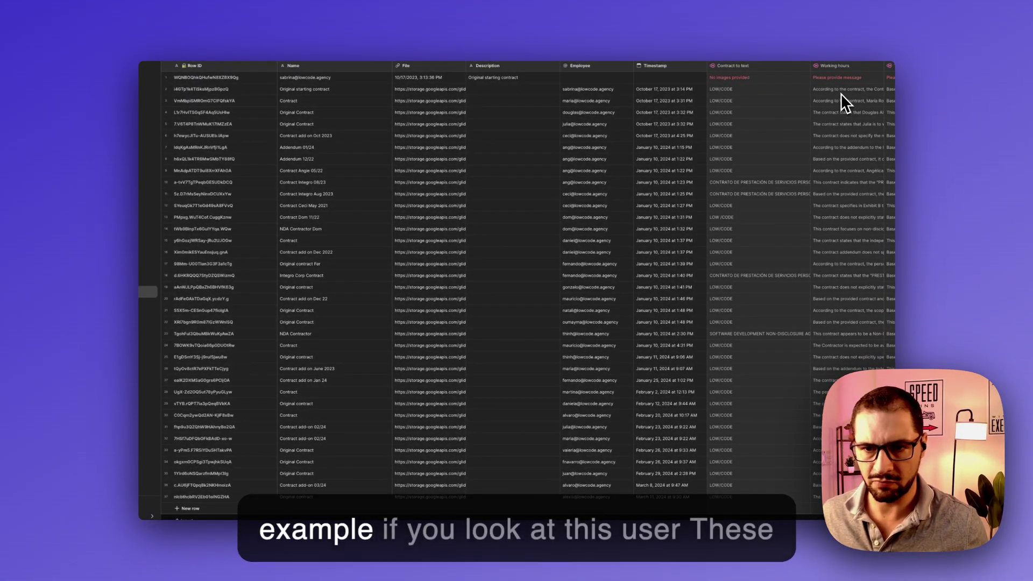
left_click(841, 93)
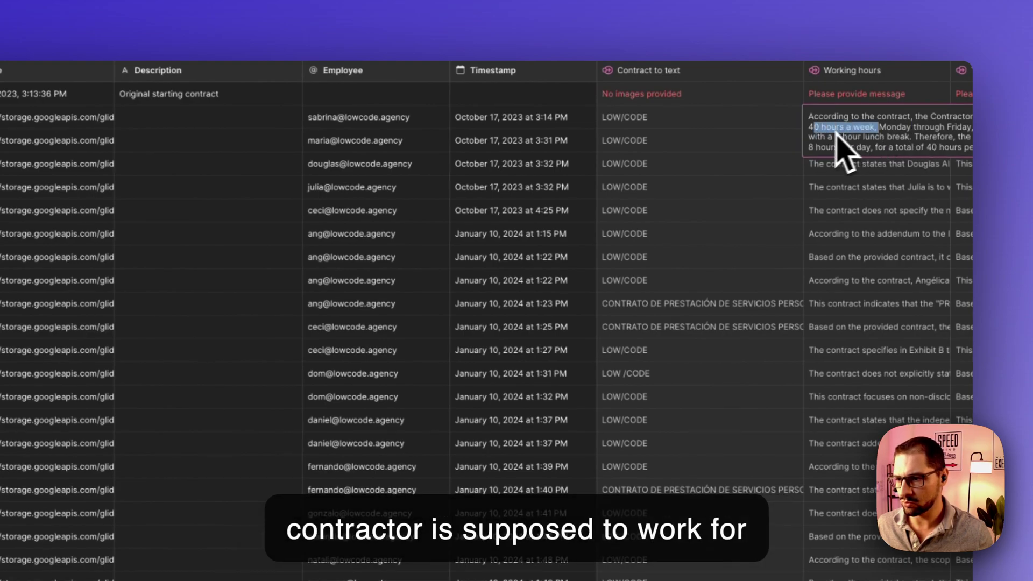
left_click(863, 257)
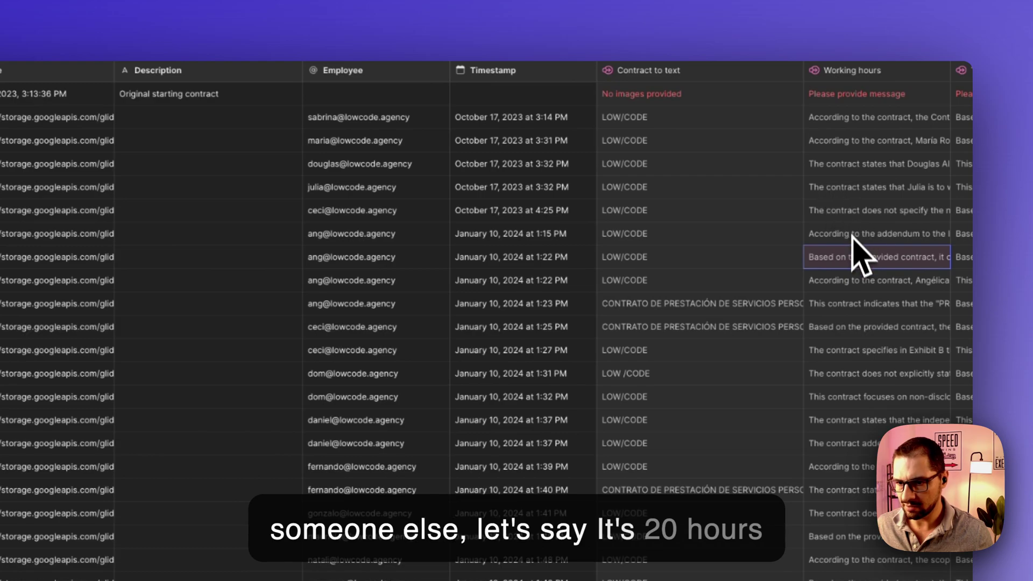
double_click(853, 154)
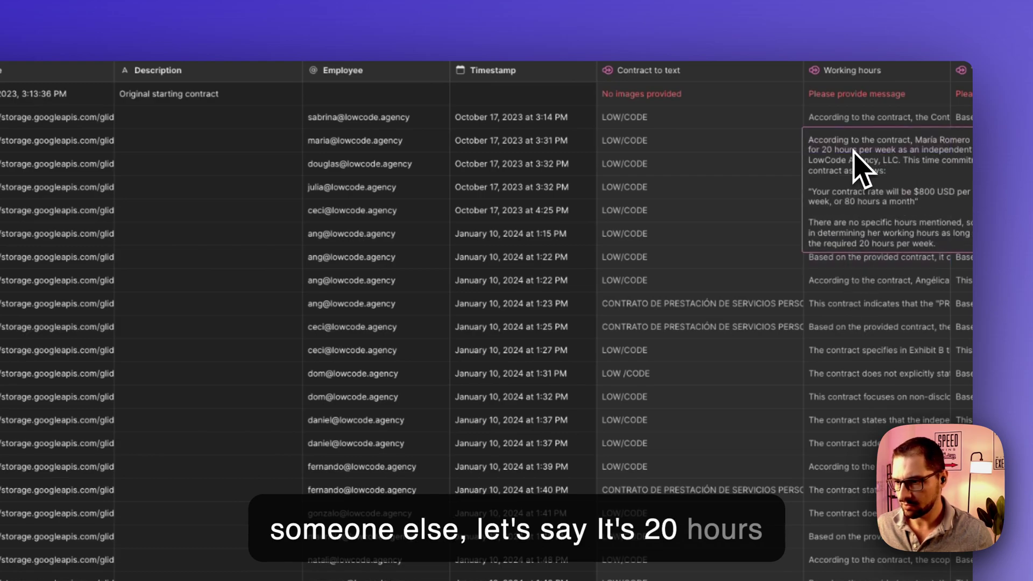
left_click(868, 354)
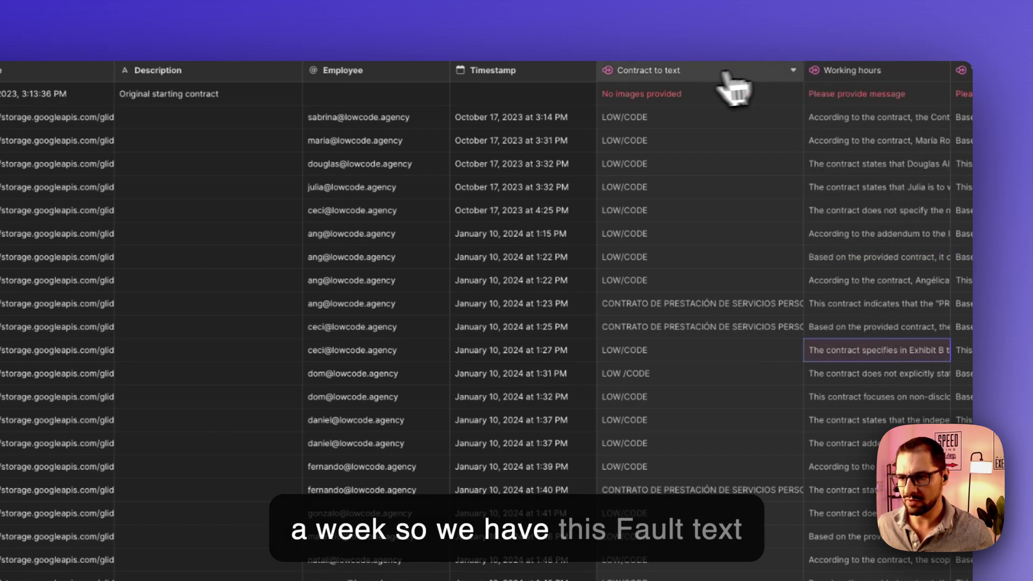
left_click(794, 71)
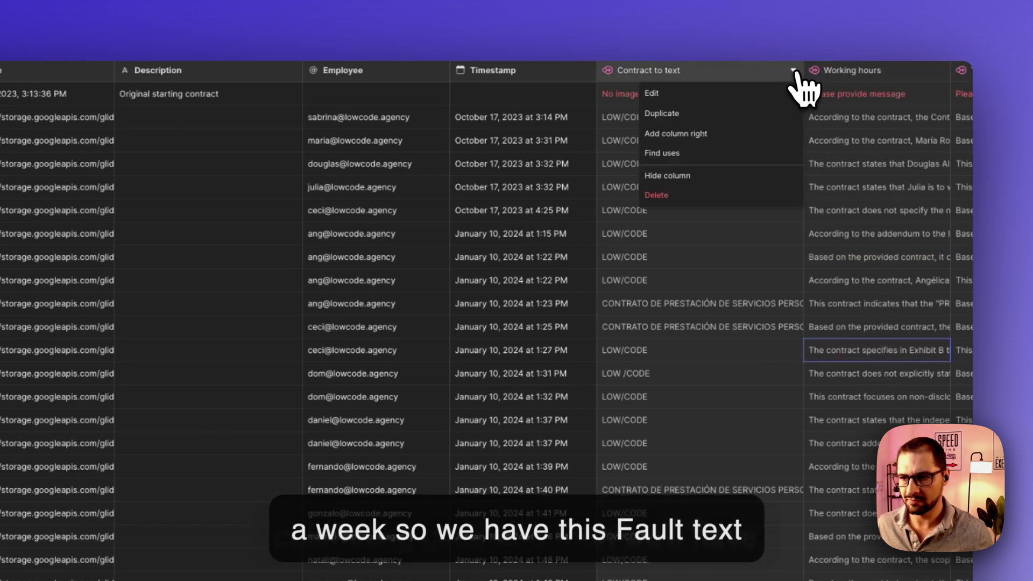
left_click(941, 71)
left_click(876, 96)
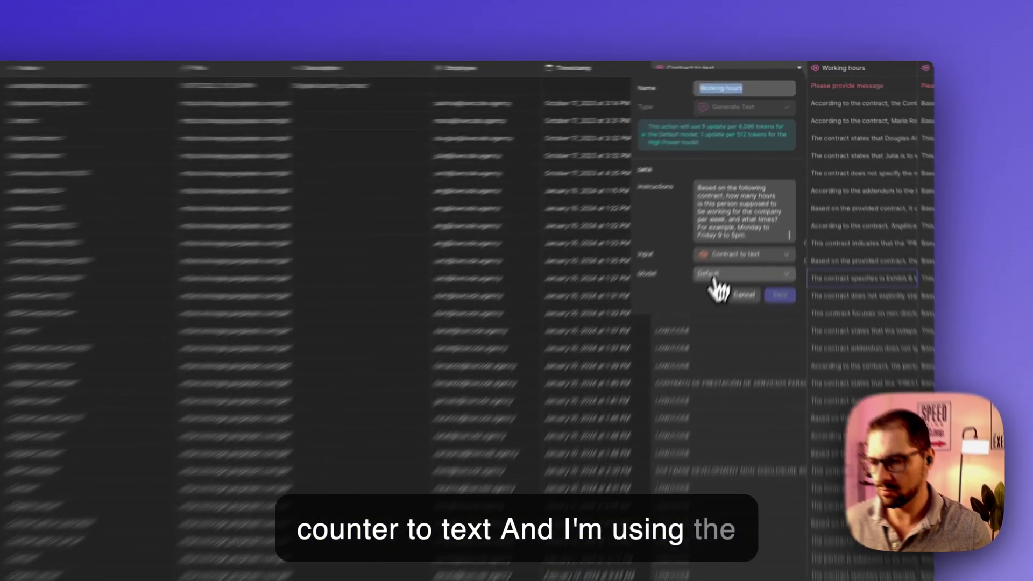
left_click(751, 203)
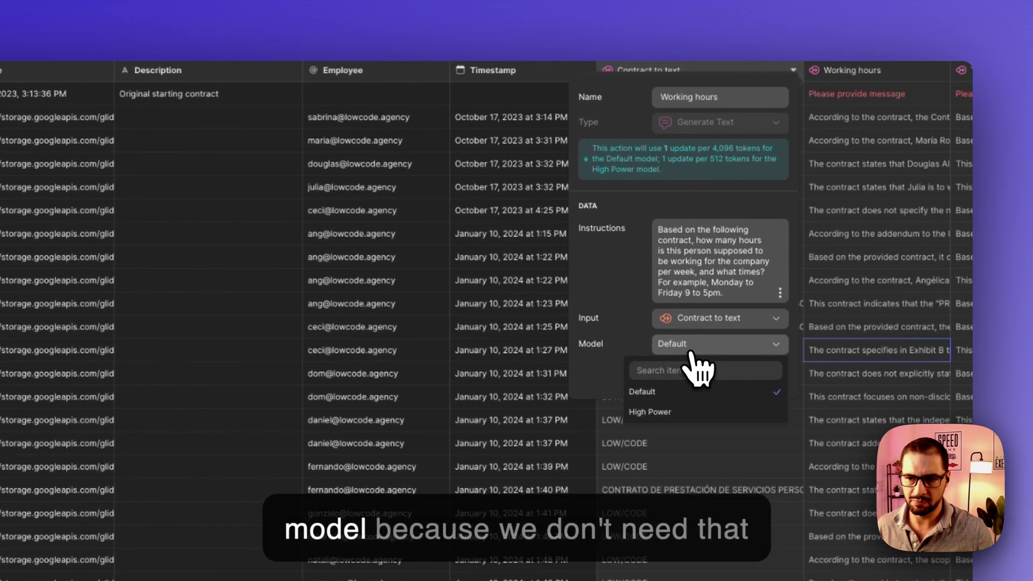
left_click(687, 349)
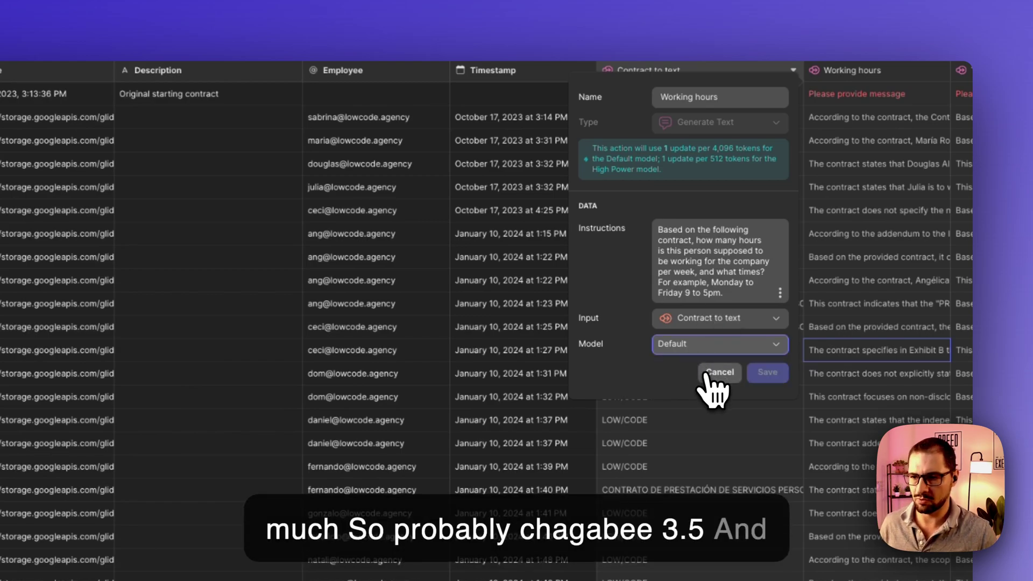
left_click(717, 372)
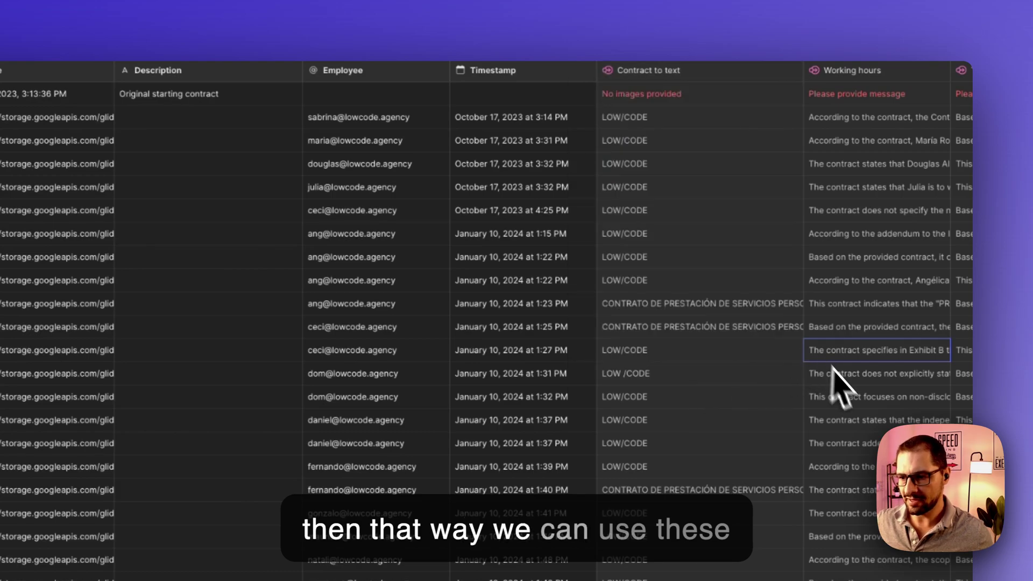